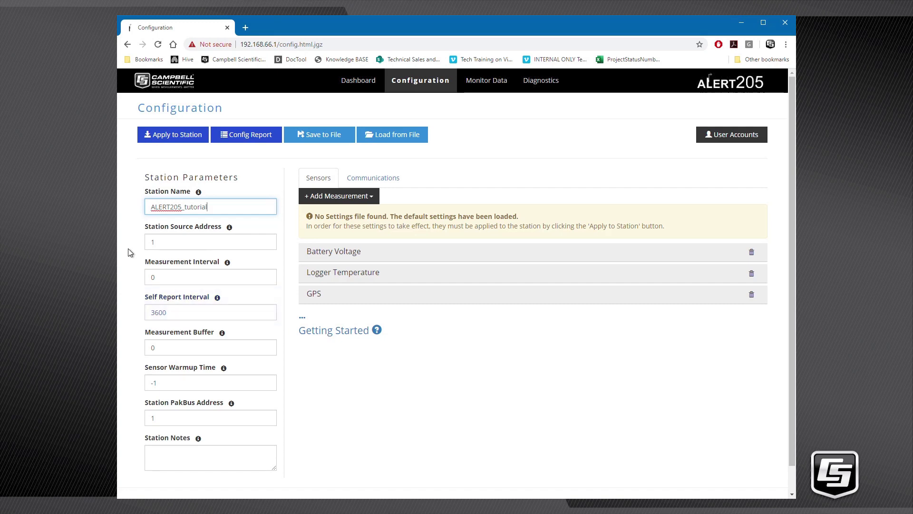
Read the reference help for the self report interval and check the station PakBus address.
left_click(217, 299)
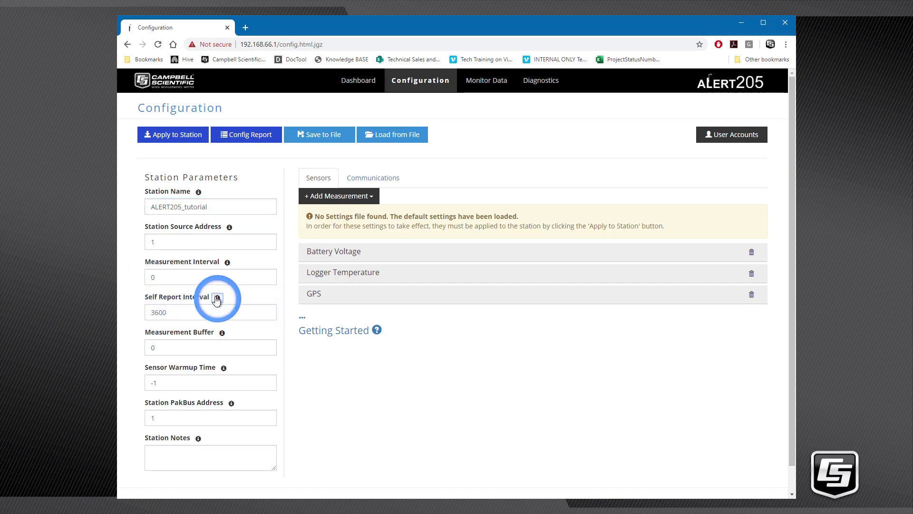
scroll(220, 299, "down", 4)
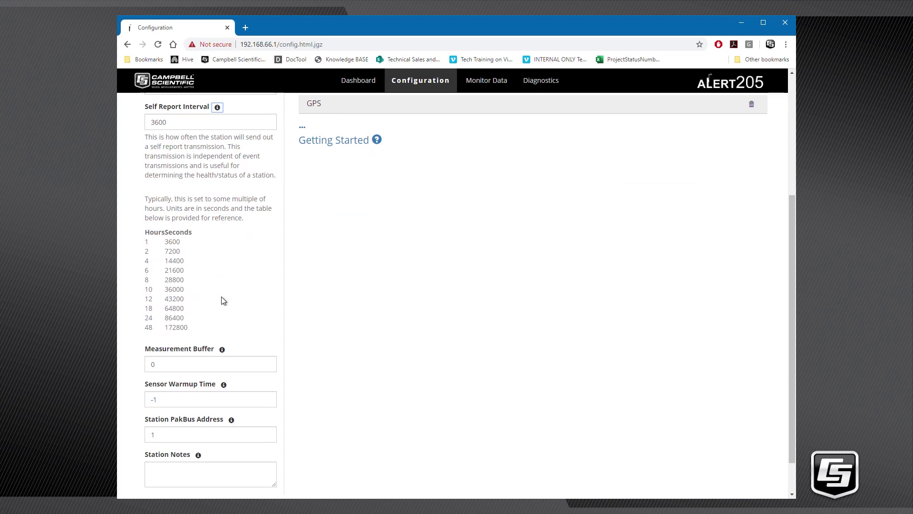
scroll(223, 300, "up", 4)
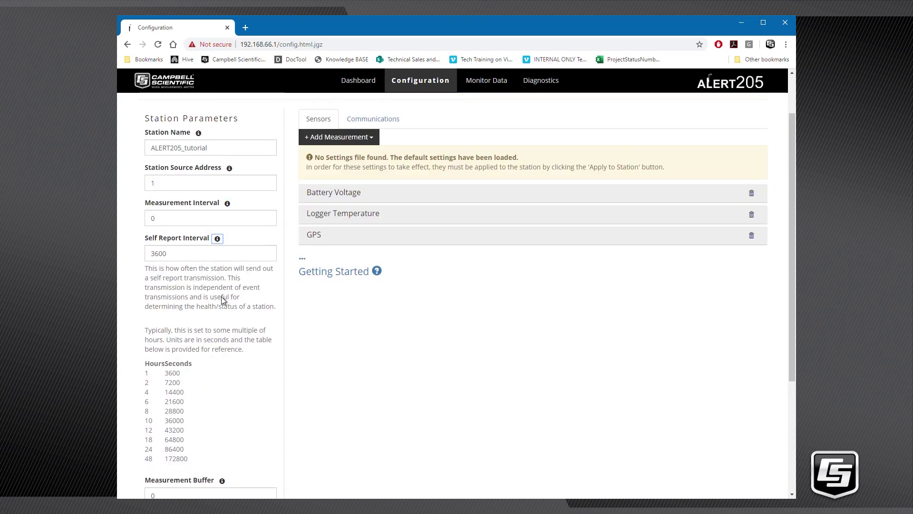
left_click(219, 300)
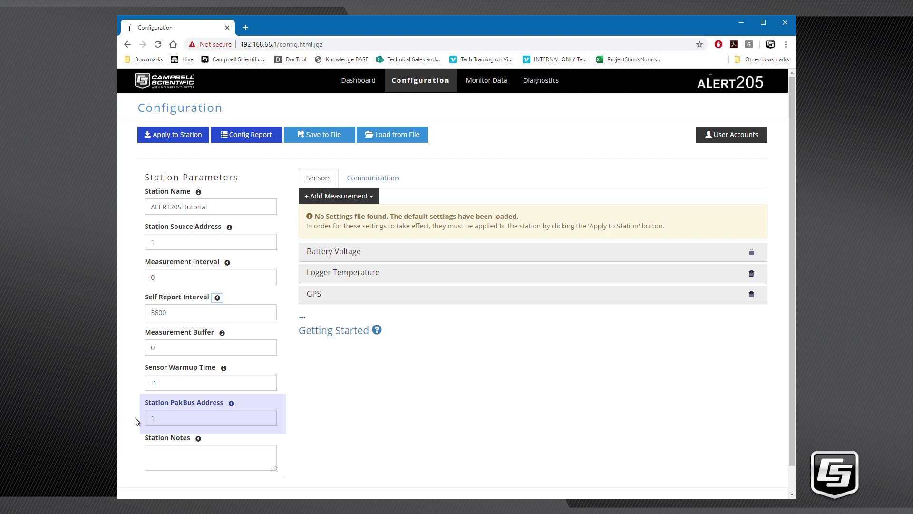
double_click(150, 417)
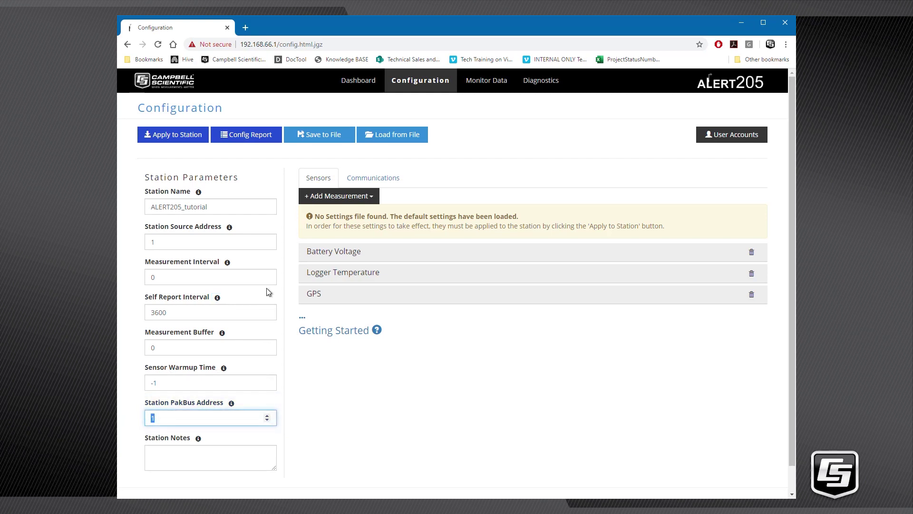
Add a CS475A radar water level measurement to the station's sensors.
left_click(322, 179)
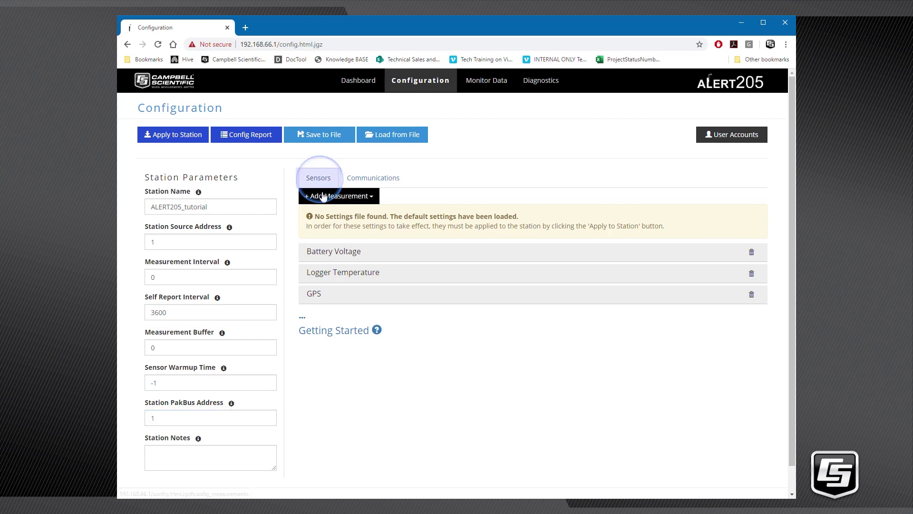
left_click(323, 196)
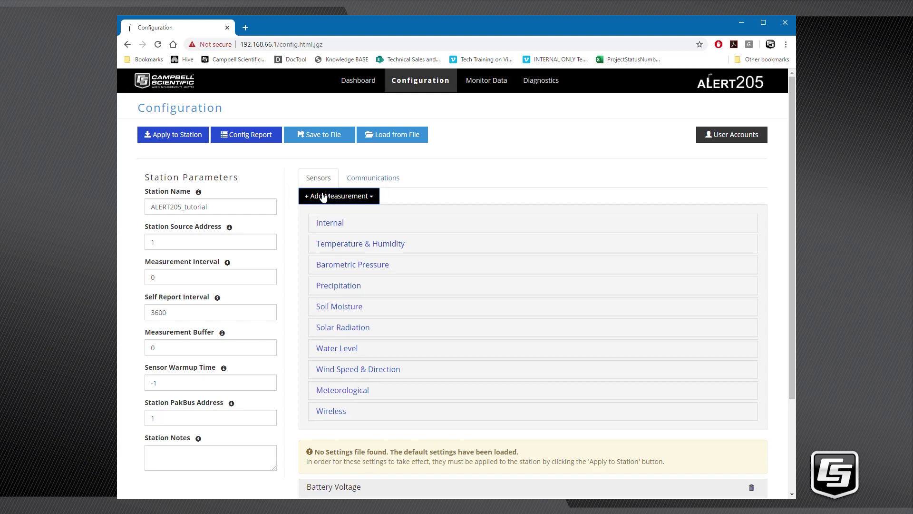
left_click(329, 351)
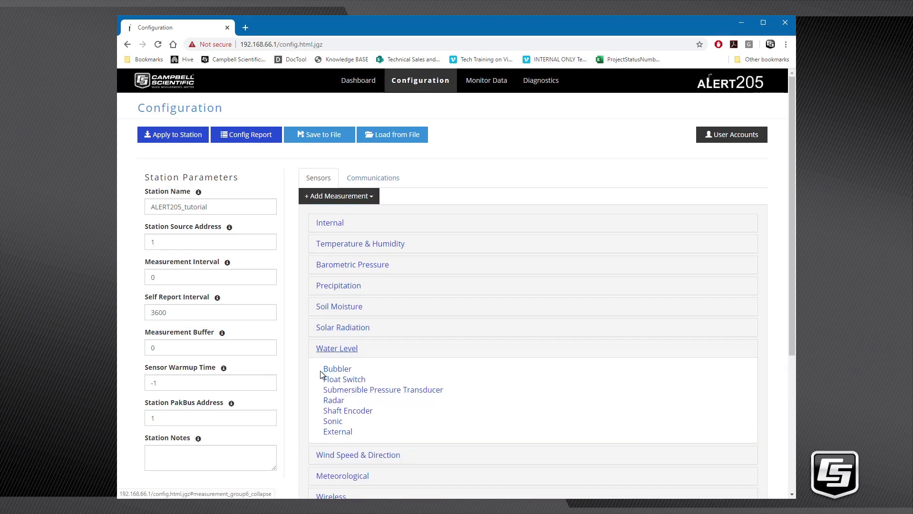
left_click(329, 402)
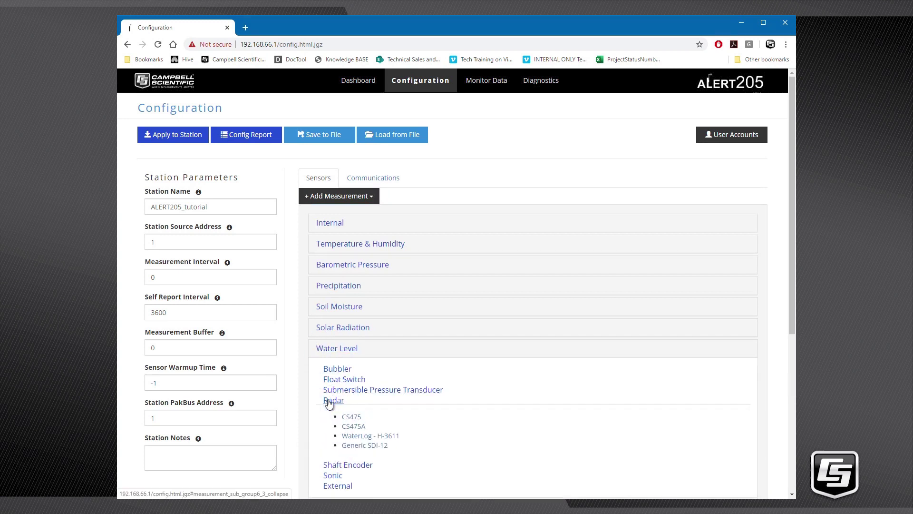
left_click(352, 426)
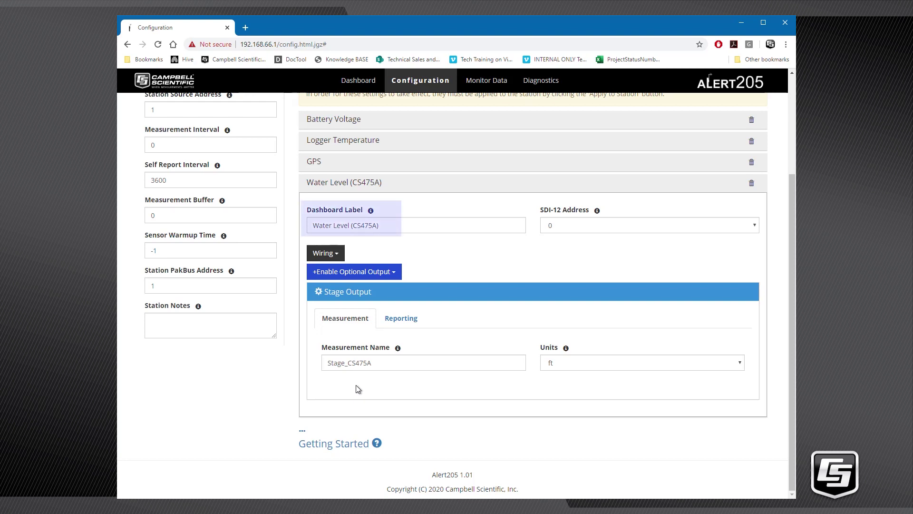
Label the water level sensor "Water Level (CS475A)_Logan" and keep its SDI-12 address at 0.
left_click(401, 225)
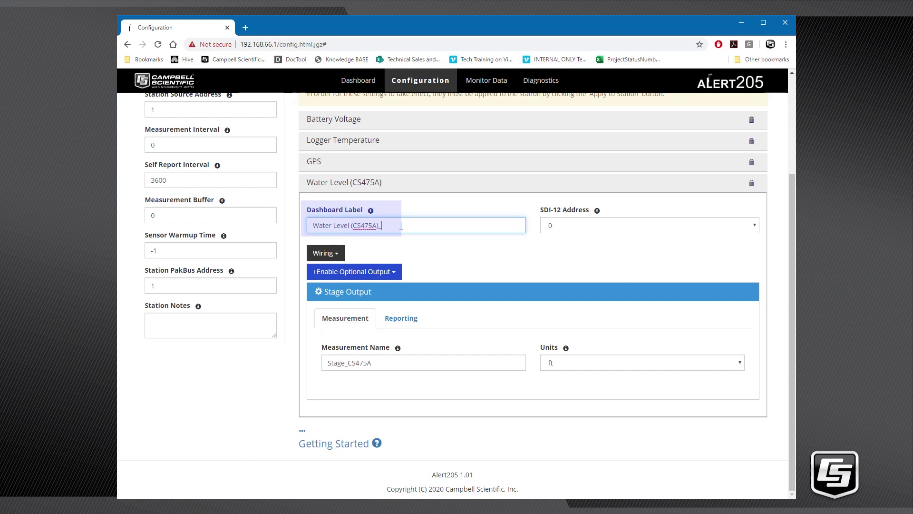
type("ogan")
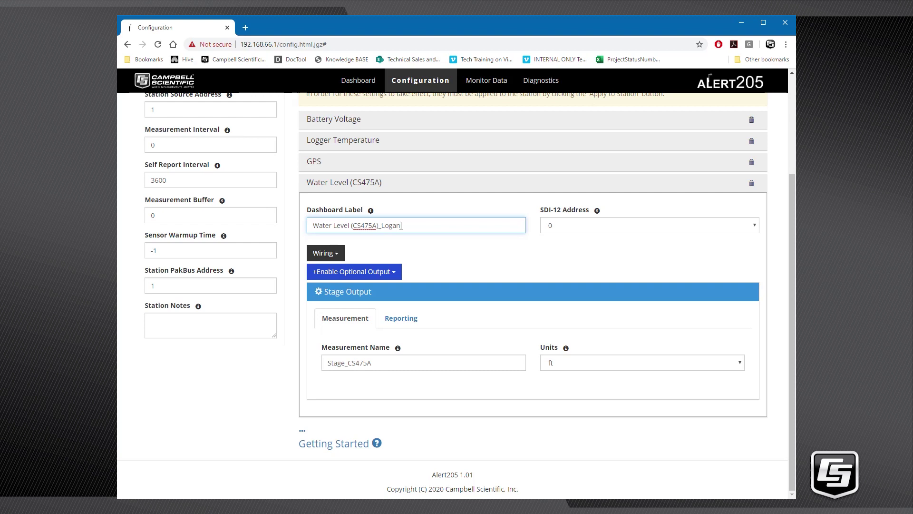
left_click(564, 225)
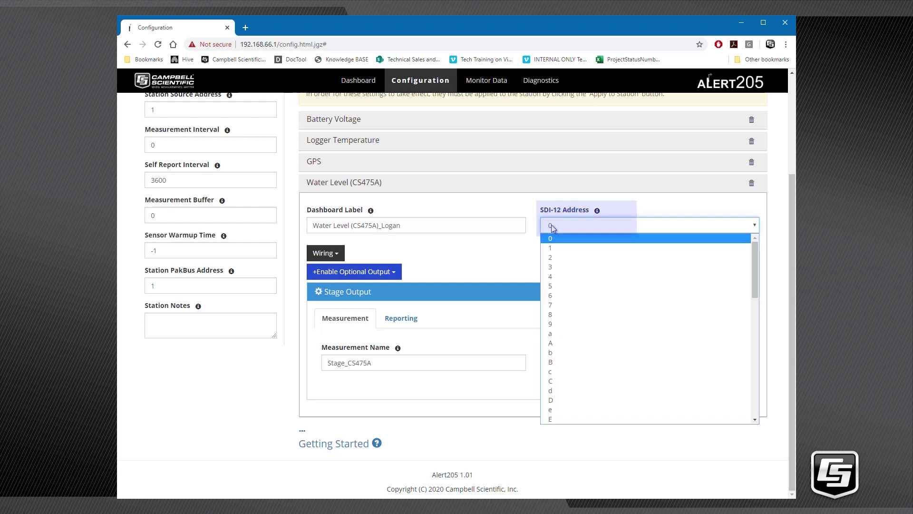
left_click(550, 239)
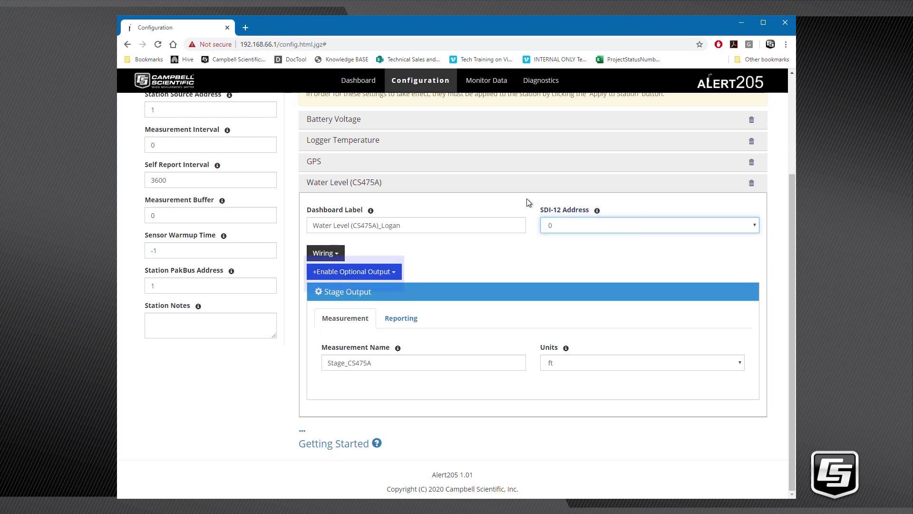
Enable the water level sensor's Distance output, and name its stage measurement Stage_CS475A_Logan with units in m.
left_click(383, 272)
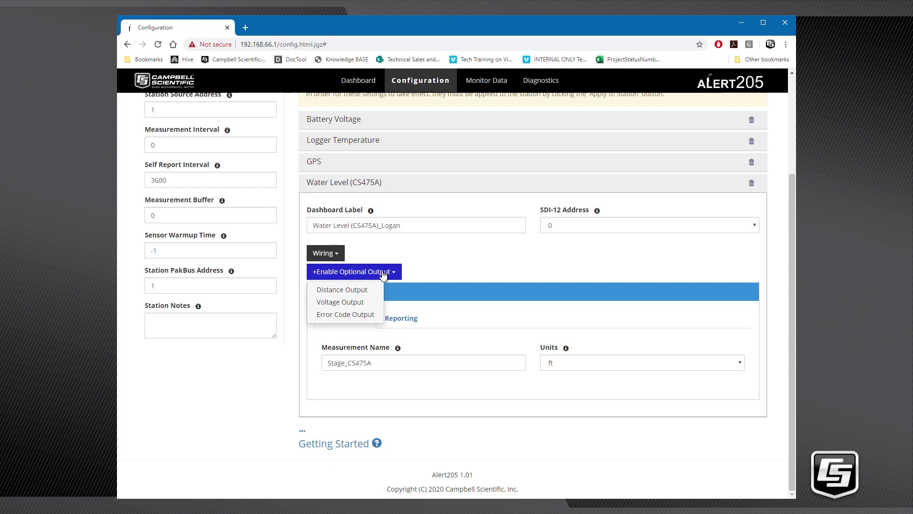
left_click(357, 290)
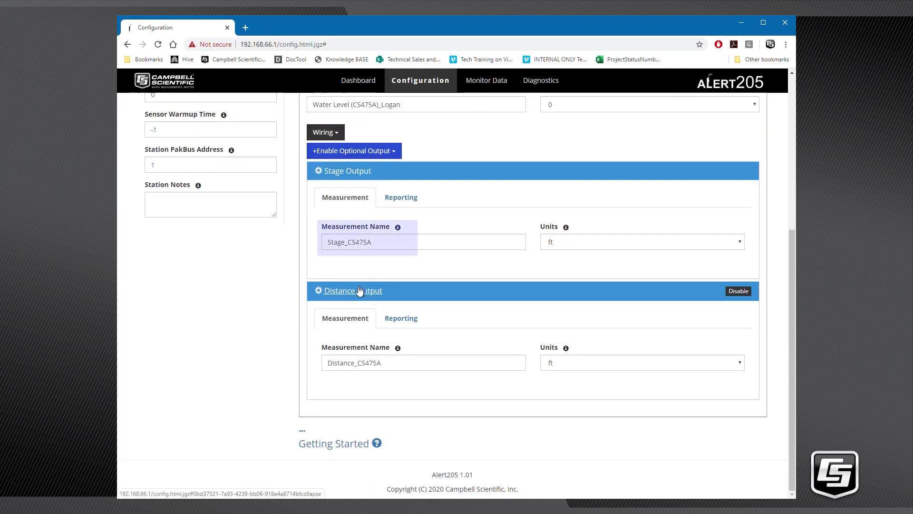
left_click(381, 240)
type("_")
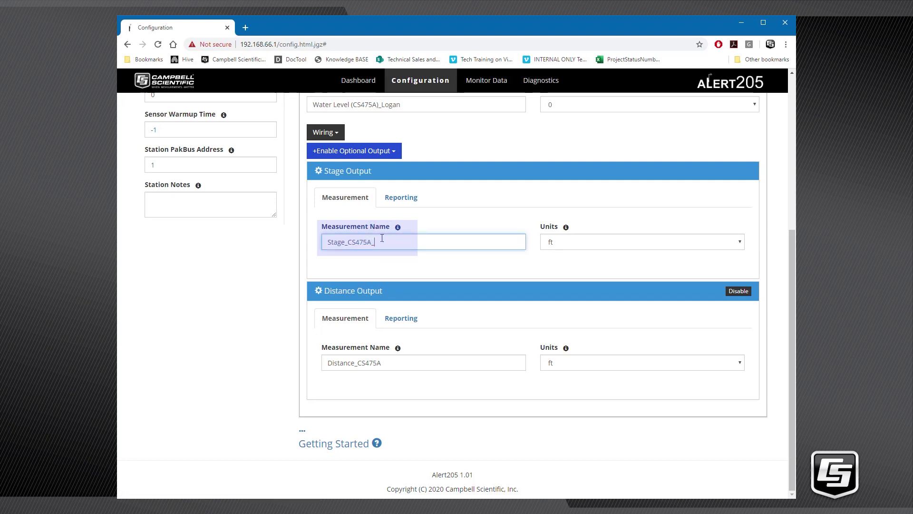
type("Logan")
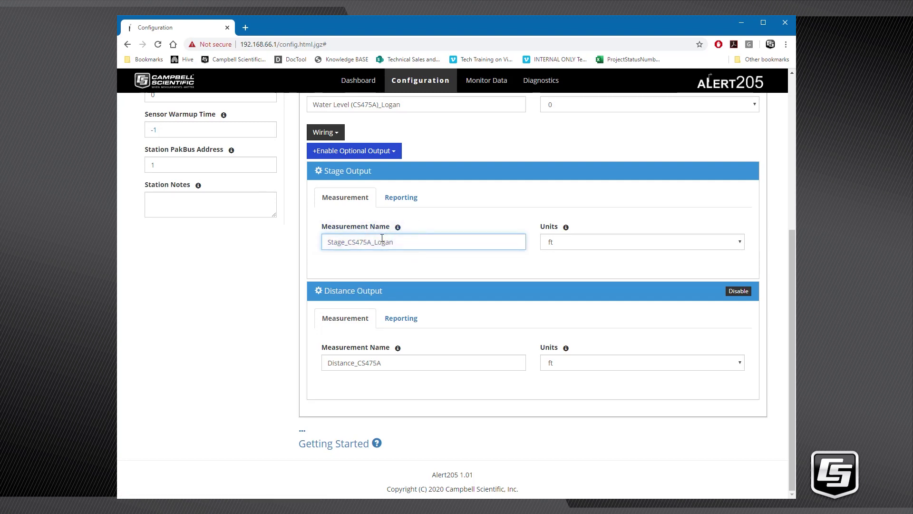
left_click(553, 242)
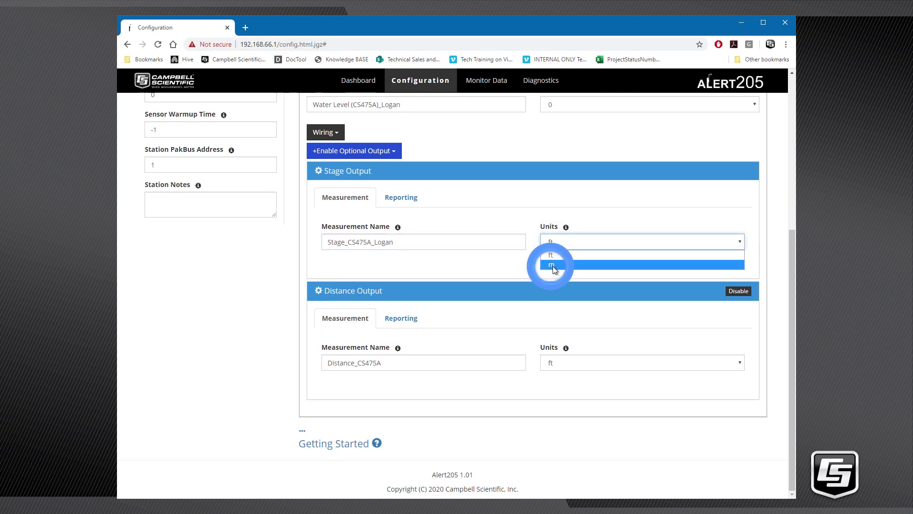
left_click(552, 266)
Name the distance measurement Distance_CS475A_Logan and set its units to m.
left_click(394, 364)
type("_")
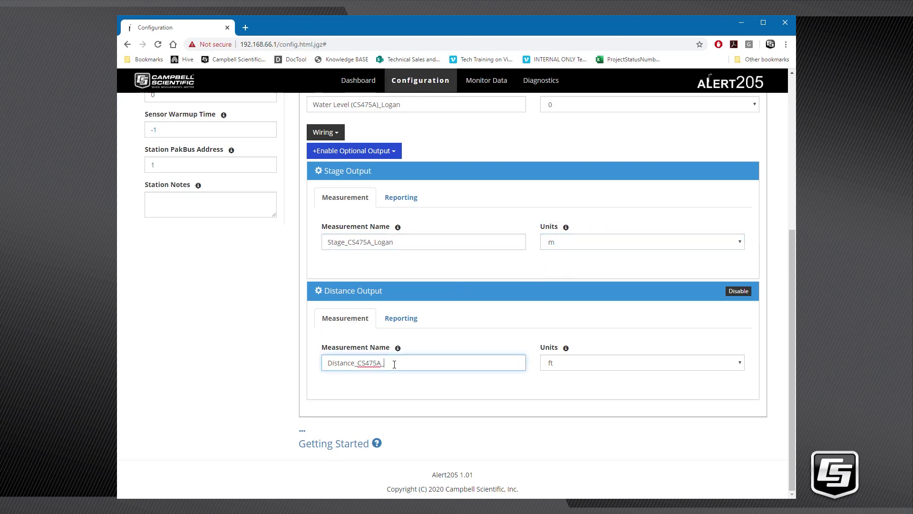
type("Logan")
left_click(552, 364)
left_click(553, 385)
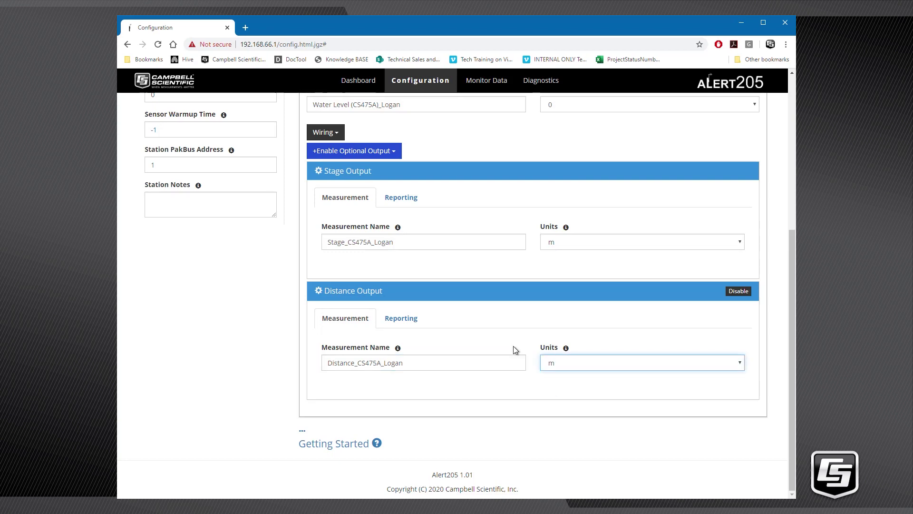
Add a ClimaVUE 50 meteorological measurement to the station's sensors.
scroll(360, 126, "up", 5)
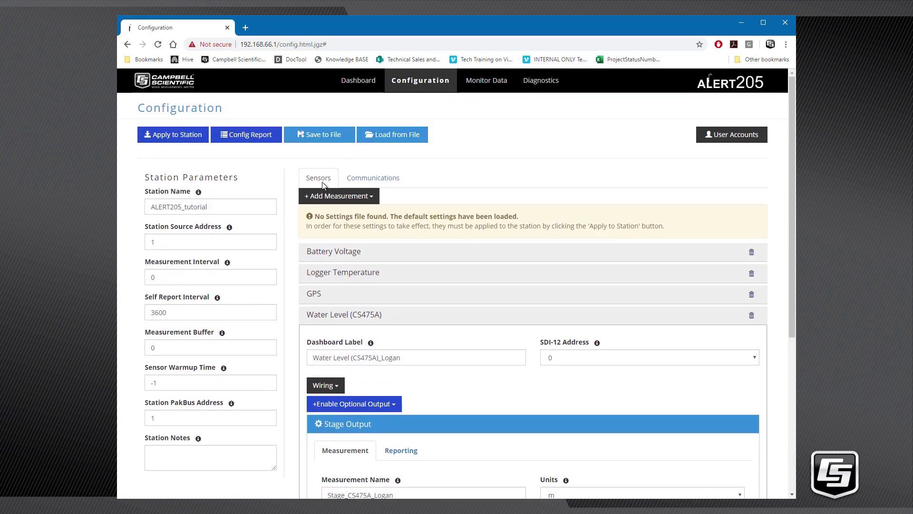
left_click(320, 196)
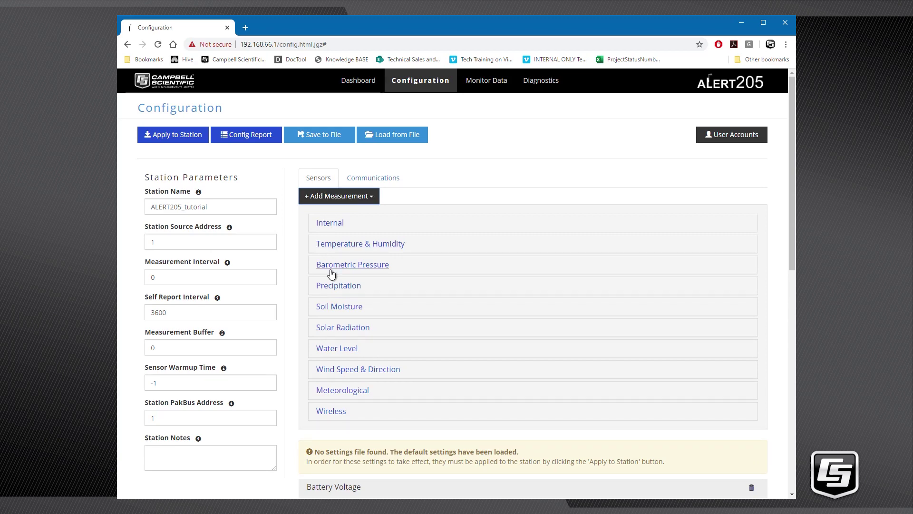
left_click(342, 391)
left_click(342, 411)
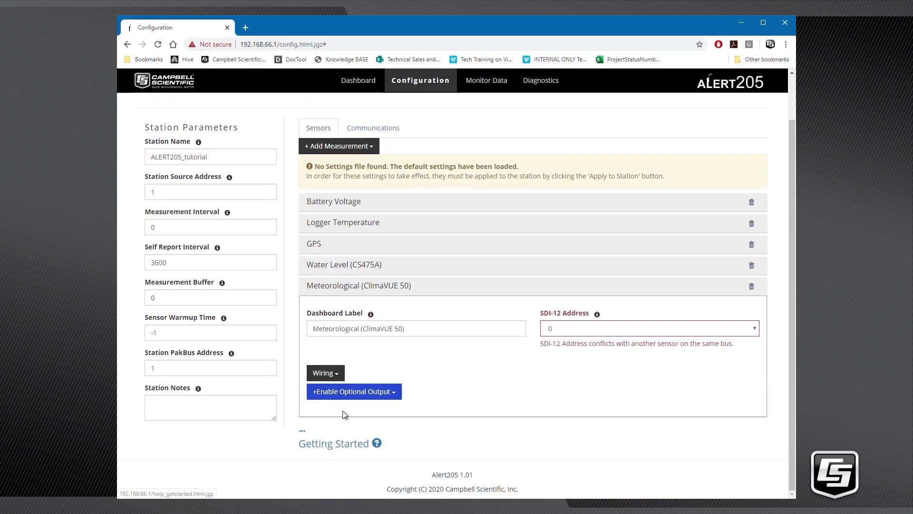
Label the meteorological sensor "Meteorological (ClimaVUE 50)_Logan" and set its SDI-12 address to 1.
left_click(420, 332)
type("_Logan")
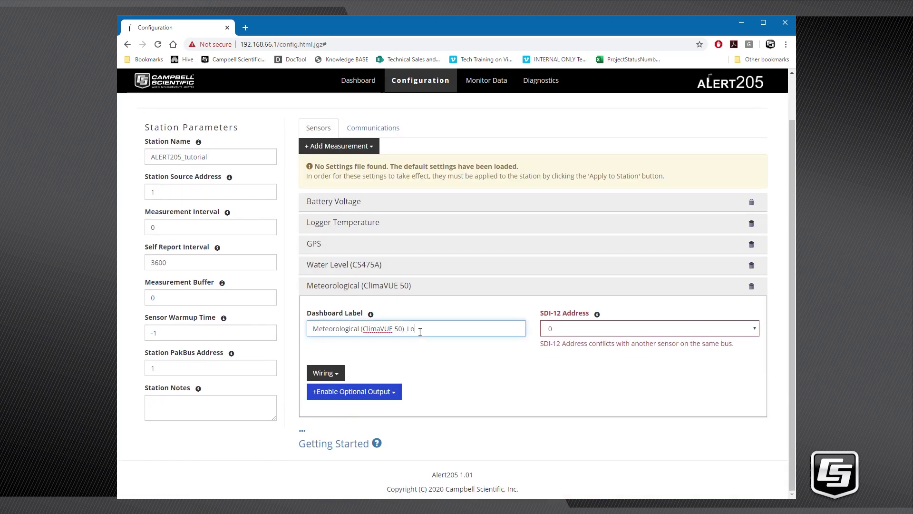
left_click(554, 335)
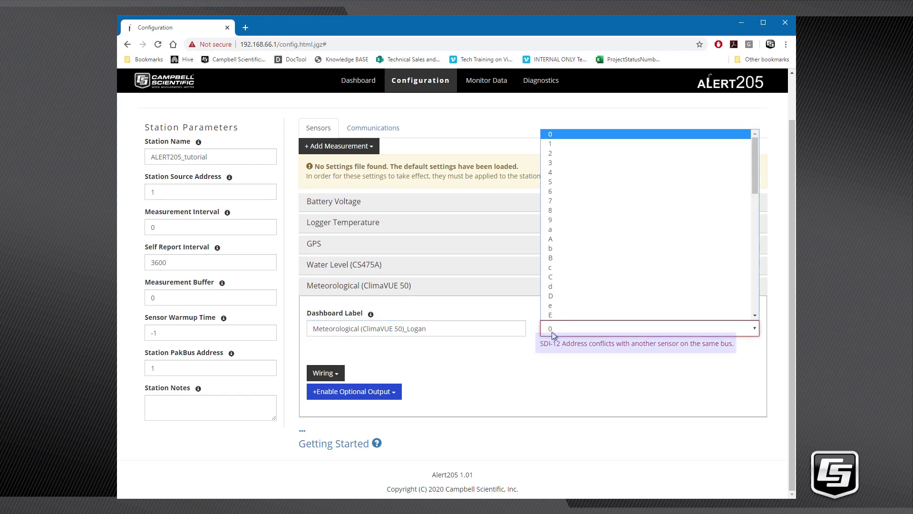
left_click(553, 143)
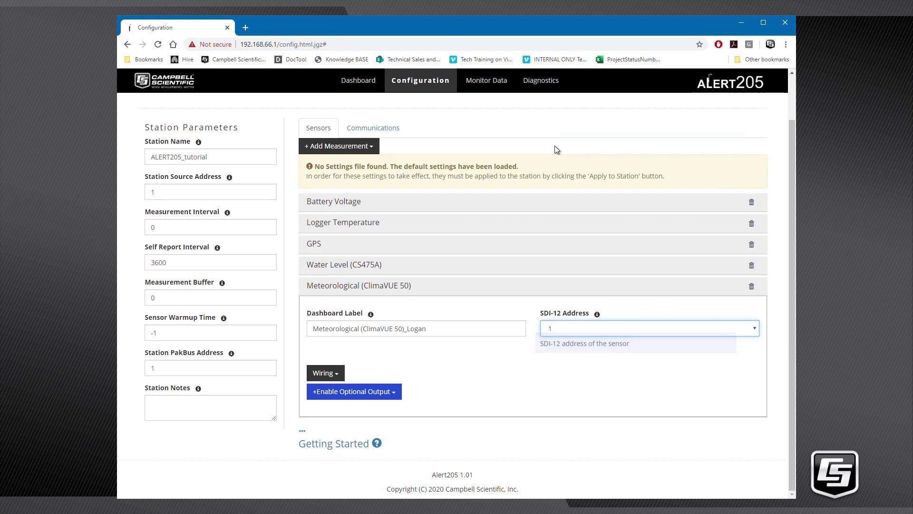
Enable all optional outputs of the ClimaVUE 50 sensor and look through them.
left_click(346, 394)
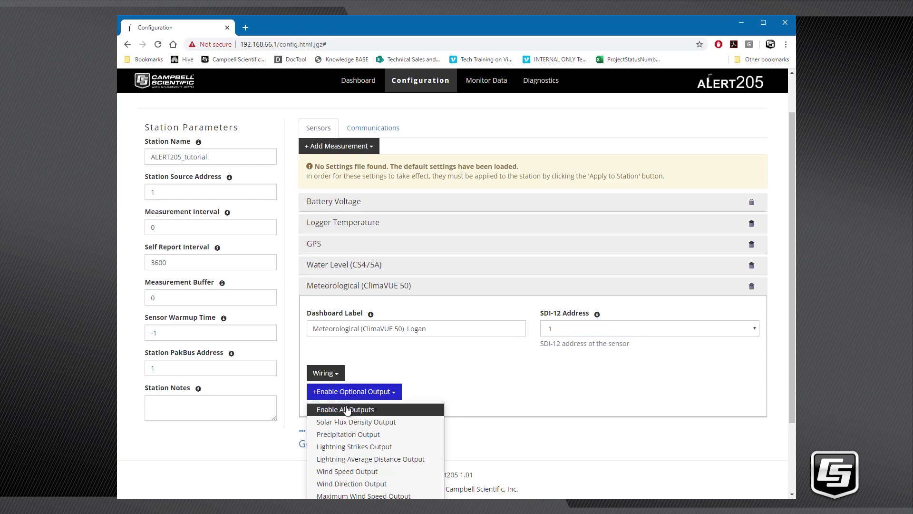
left_click(346, 408)
scroll(384, 404, "down", 7)
scroll(383, 404, "up", 8)
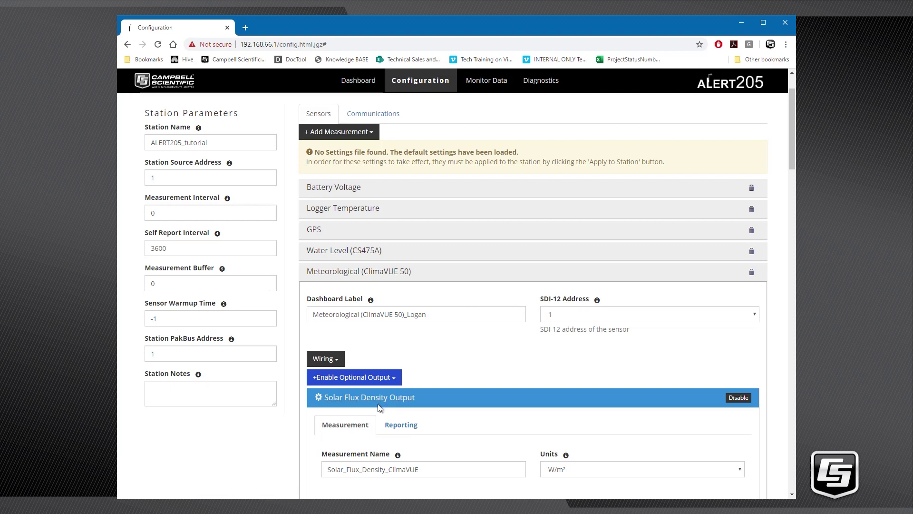
Show the wiring table of the CS475A water level sensor.
left_click(336, 256)
left_click(332, 321)
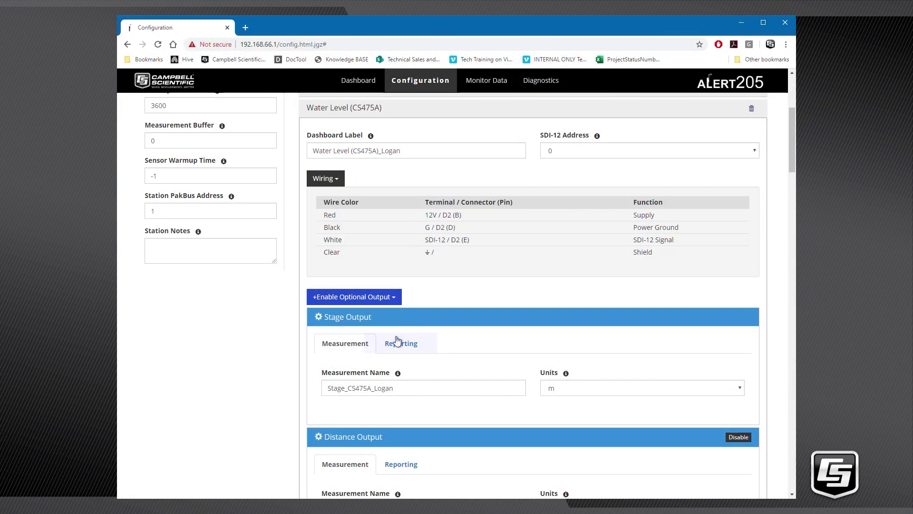
Examine the reporting settings of the CS475A Stage output, including the recommended sensor IDs and the change that triggers a transmission.
left_click(399, 344)
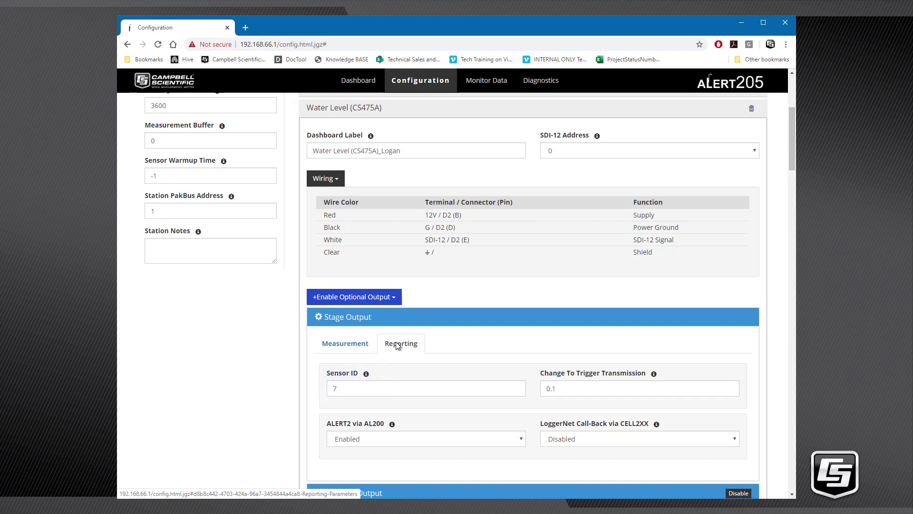
left_click(367, 374)
scroll(368, 377, "down", 4)
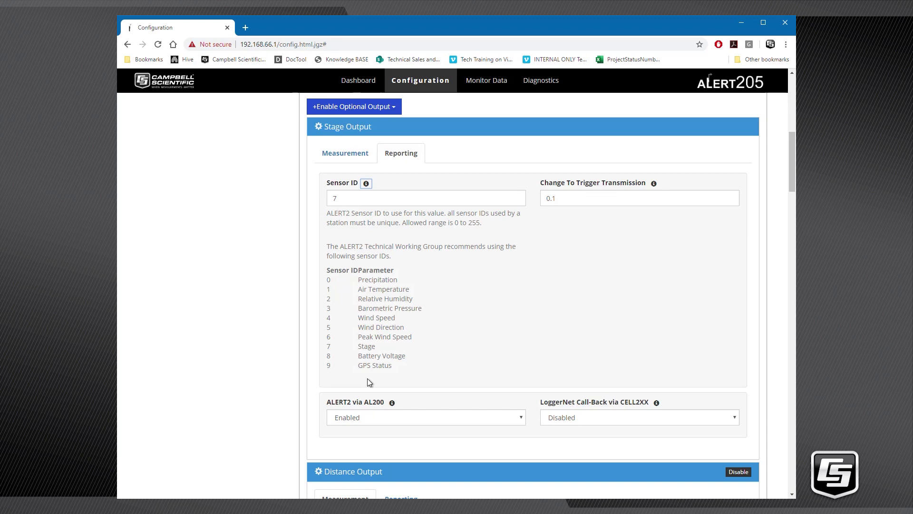
left_click(366, 185)
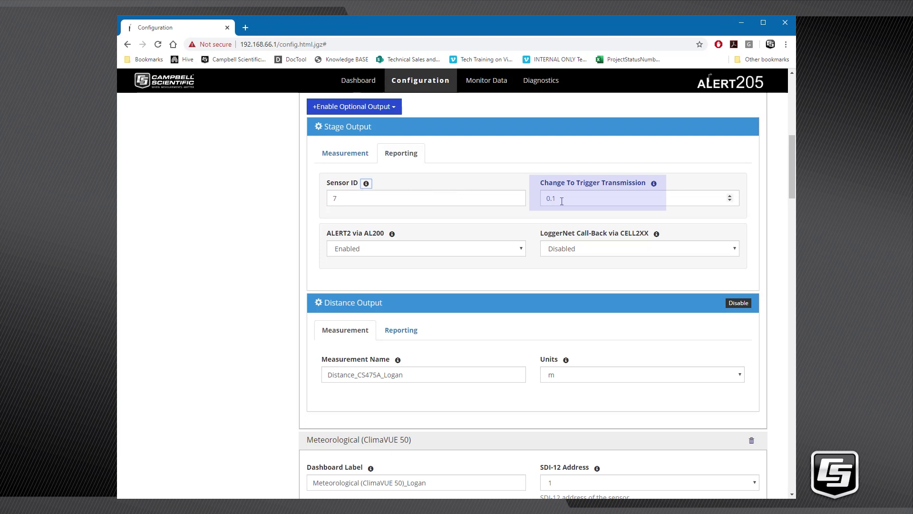
left_click_drag(562, 200, 533, 202)
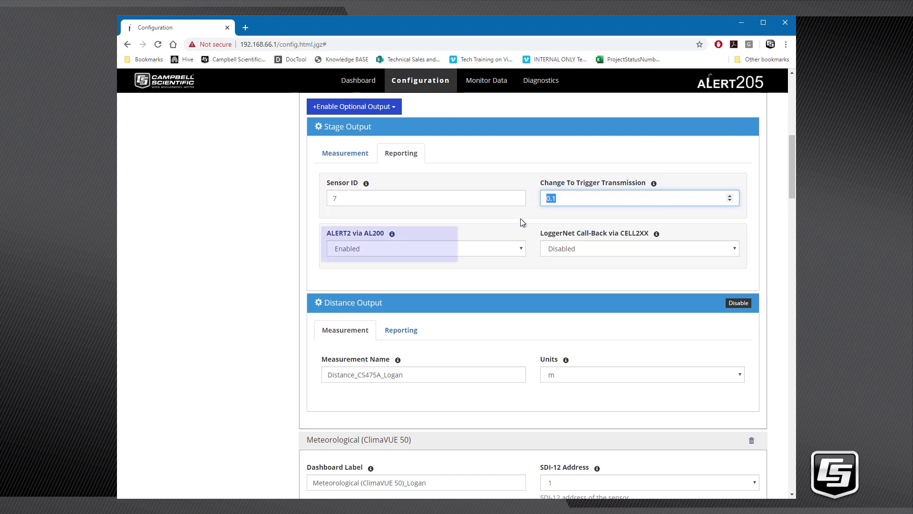
Switch ALERT2 via AL200 for the Stage output to Disabled and back to Enabled.
left_click(523, 250)
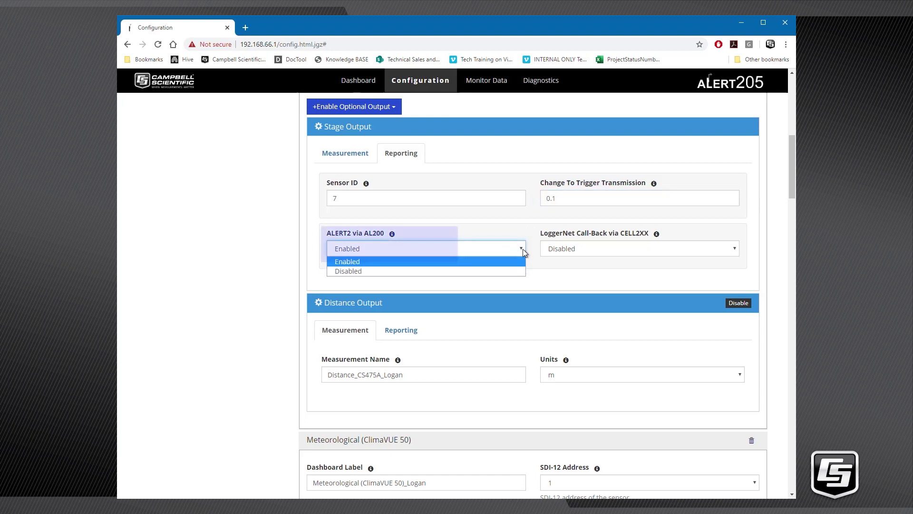
left_click(517, 272)
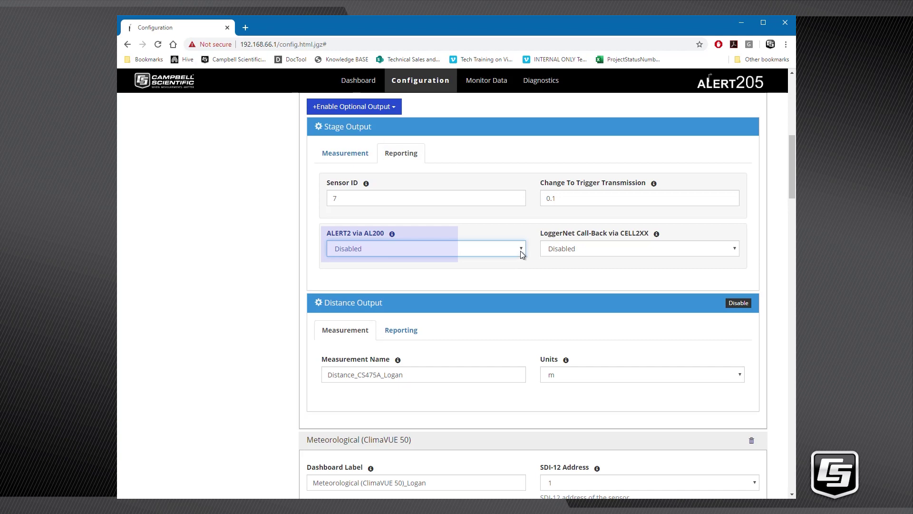
left_click(520, 250)
left_click(501, 261)
Show the AL200 device settings under the station's communications and review its frame length, slot length and slot offset.
scroll(537, 266, "up", 15)
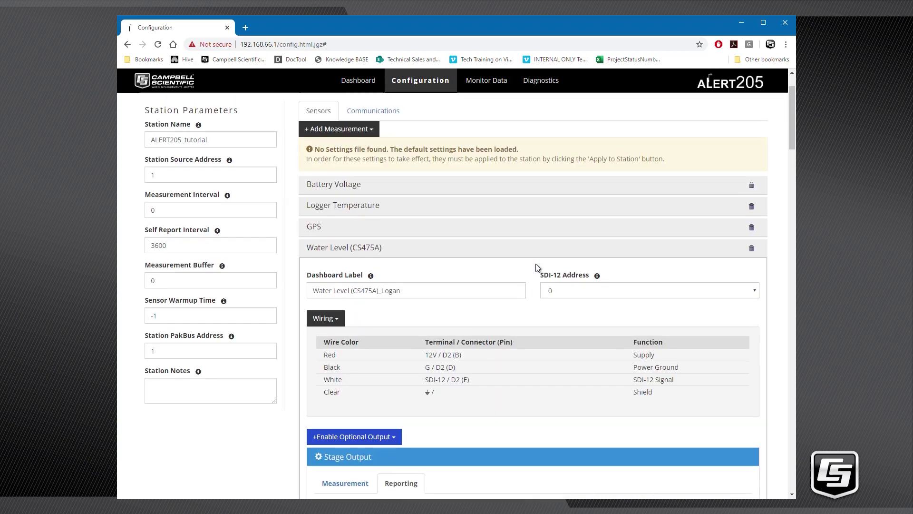
left_click(385, 178)
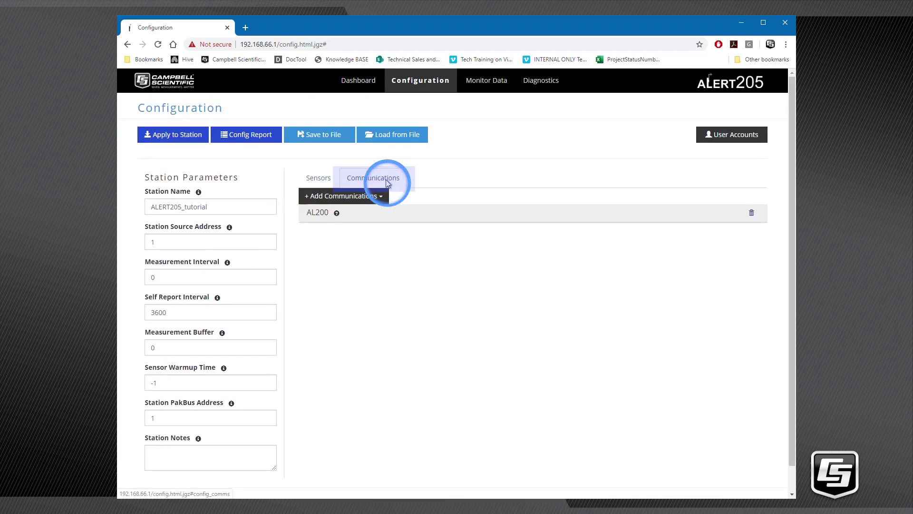
left_click(319, 213)
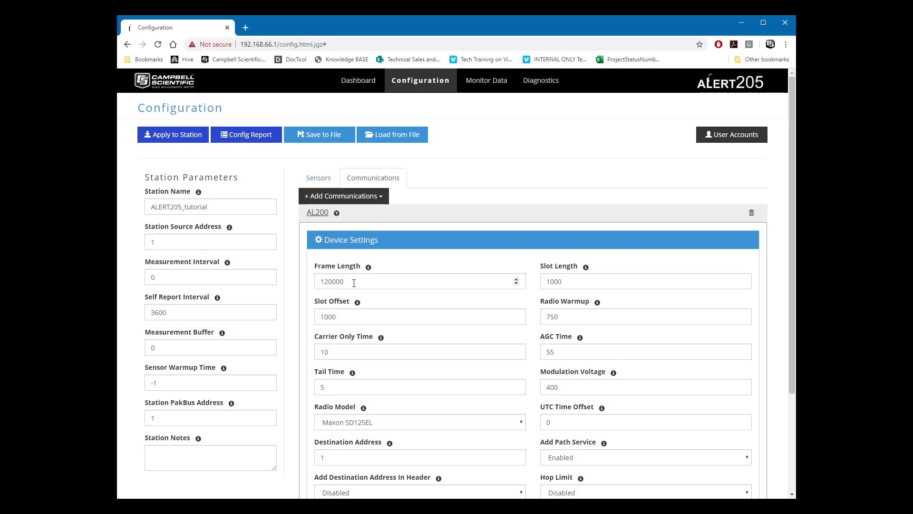
left_click_drag(354, 282, 300, 287)
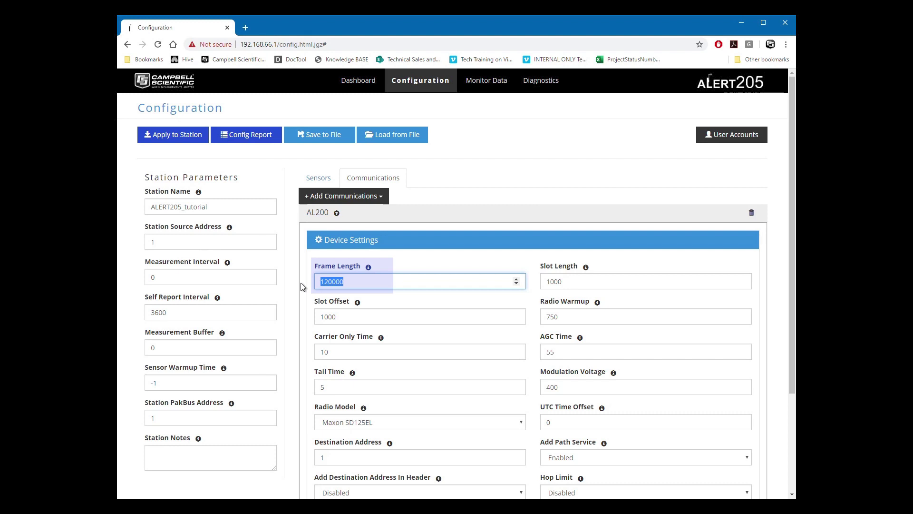
key("Tab")
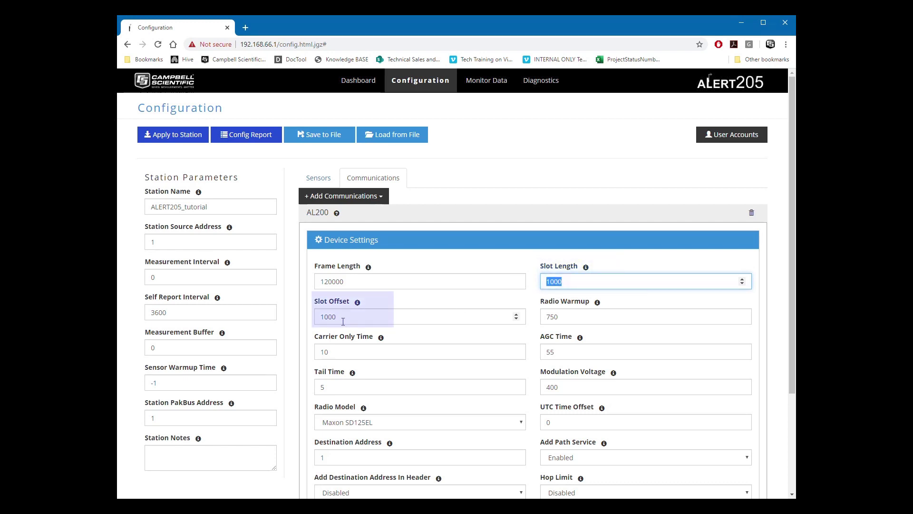
key("Tab")
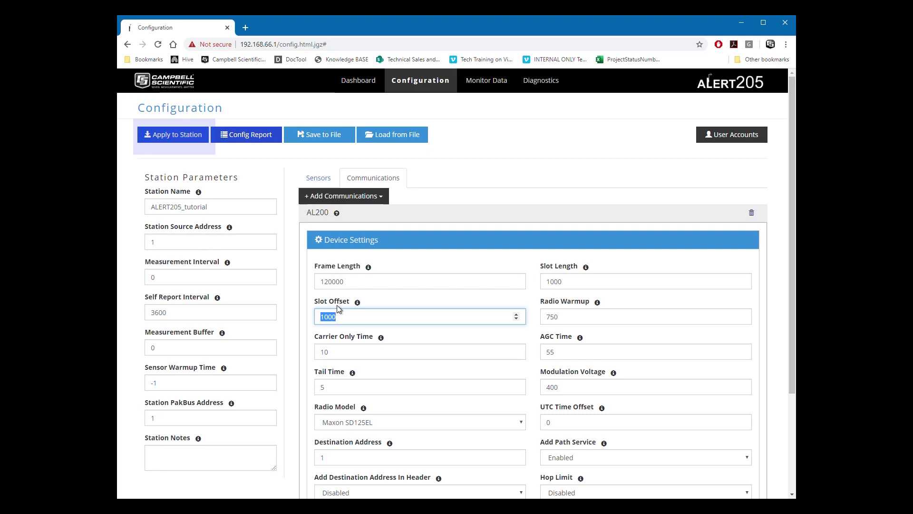
Apply the configuration to the station, accepting the possible data loss, and close the completion dialog.
left_click(188, 136)
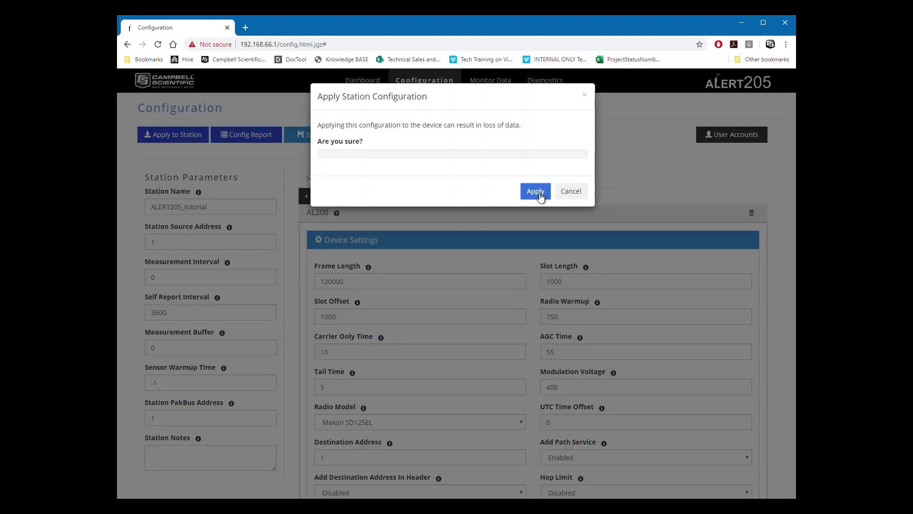
left_click(538, 193)
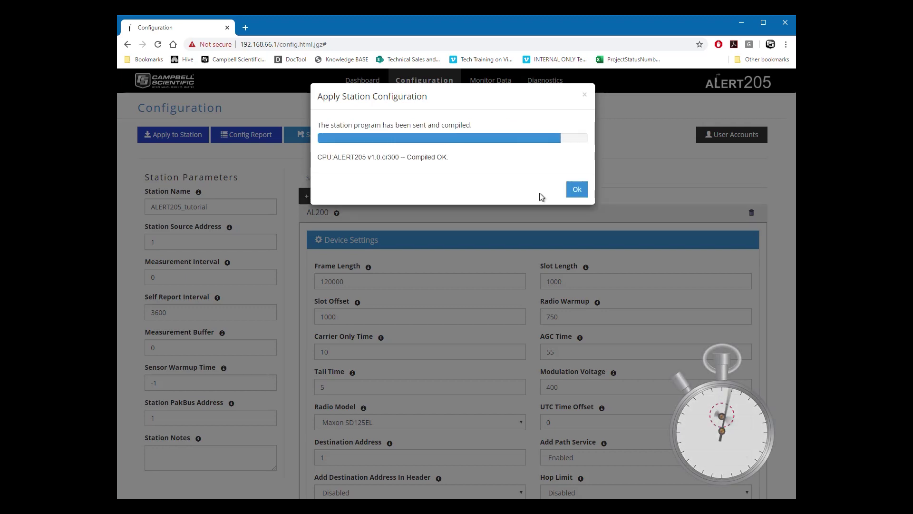
left_click(574, 191)
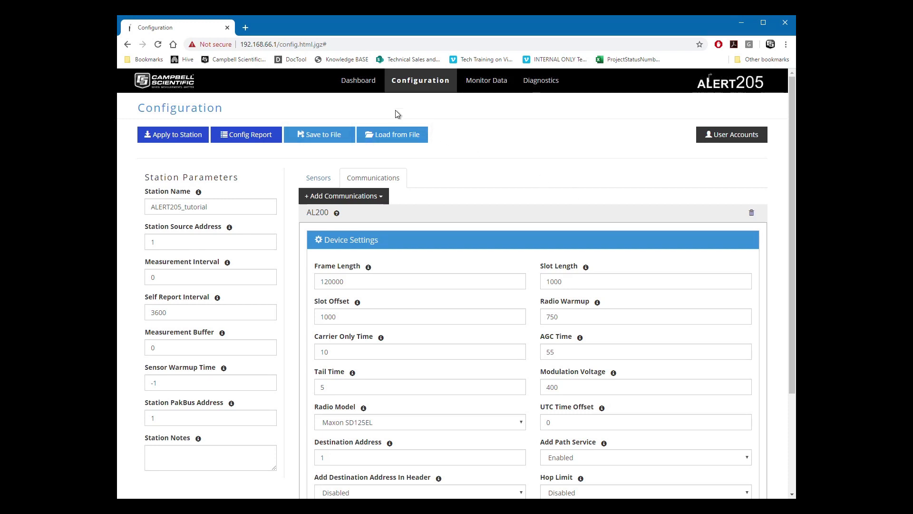
Show the station dashboard and check the entries for the water level and meteorological sensors.
left_click(358, 81)
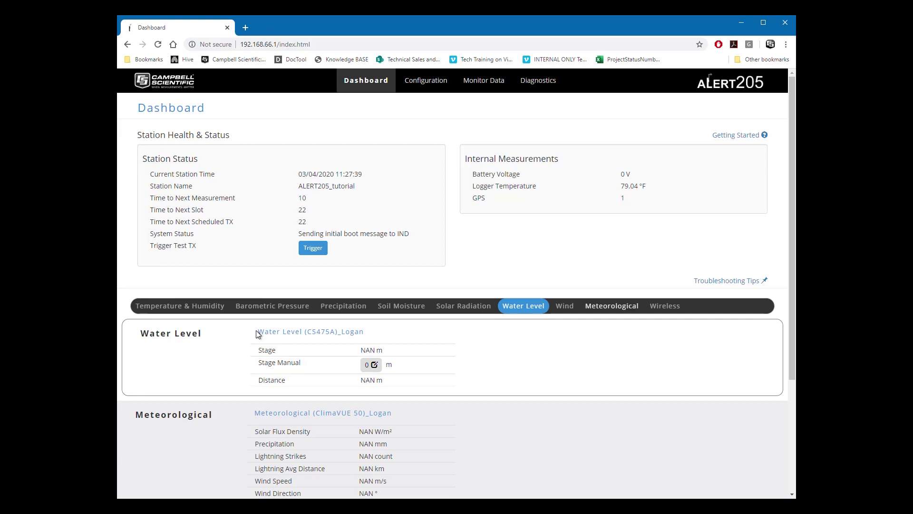
left_click_drag(258, 332, 241, 320)
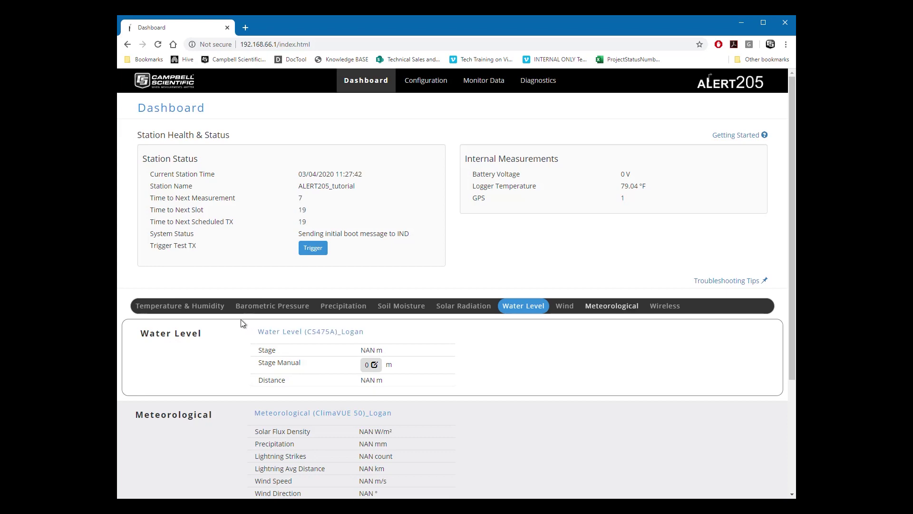